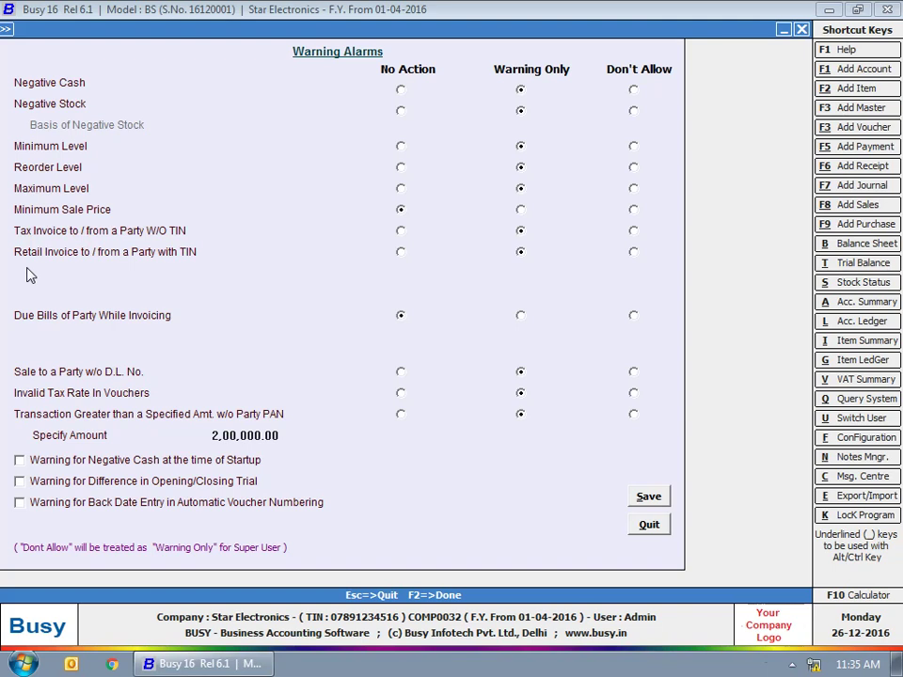
Turn on the startup negative cash warning in Warning Alarms, keeping the 2,00,000.00 amount.
click(28, 274)
click(61, 327)
click(4, 477)
click(7, 487)
click(42, 463)
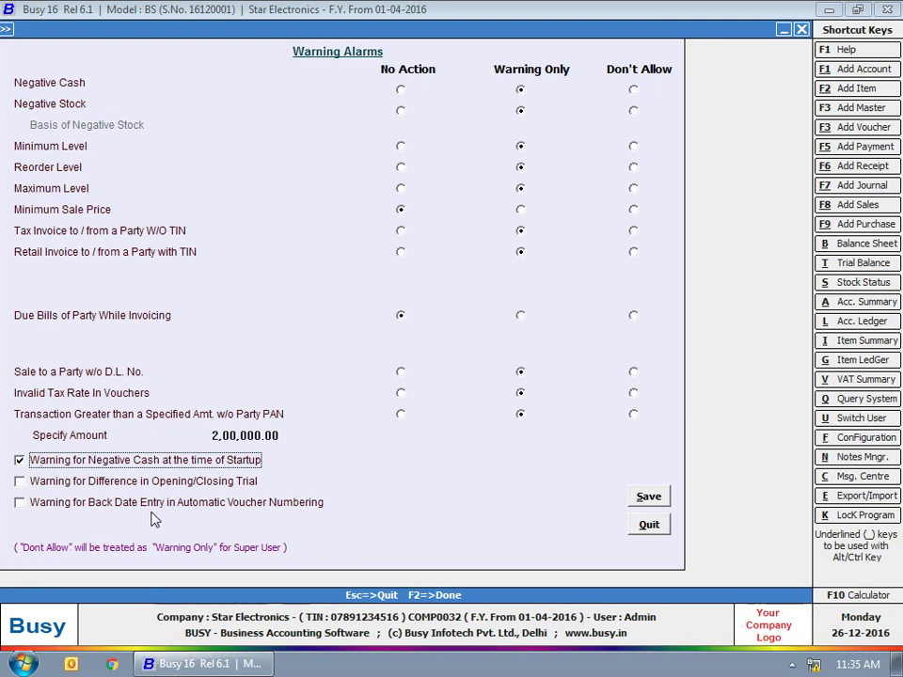
Save the updated warning alarm settings.
click(305, 534)
click(648, 496)
click(111, 62)
Create the account Bright Electricals in the Sundry Debtors group and save it.
click(108, 46)
click(148, 61)
click(181, 79)
text(Bri)
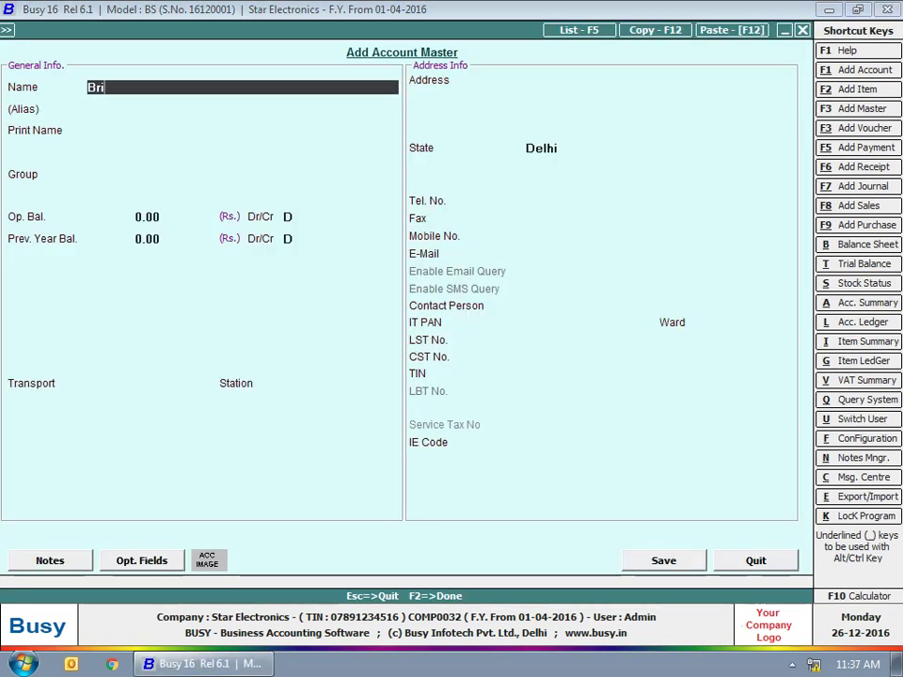
text(ght Electricals)
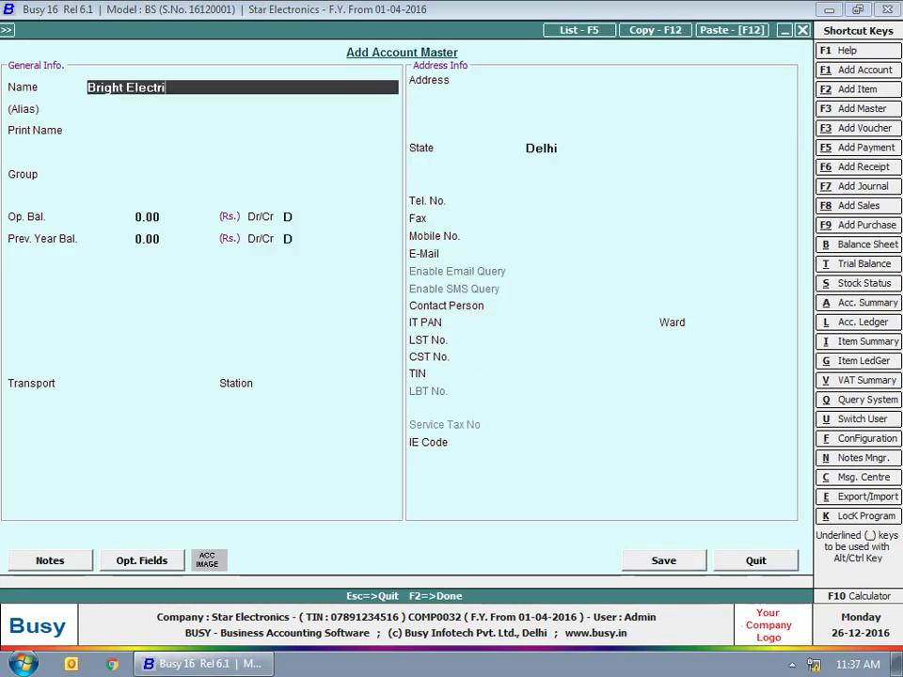
key(Return)
key(Return)
key(Return)
text(sun)
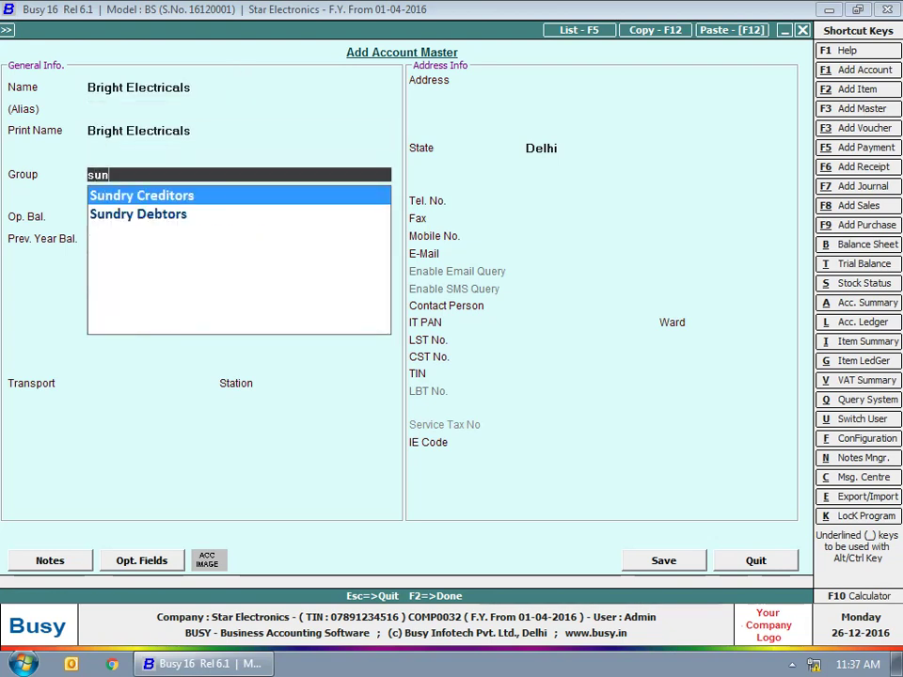
key(Return)
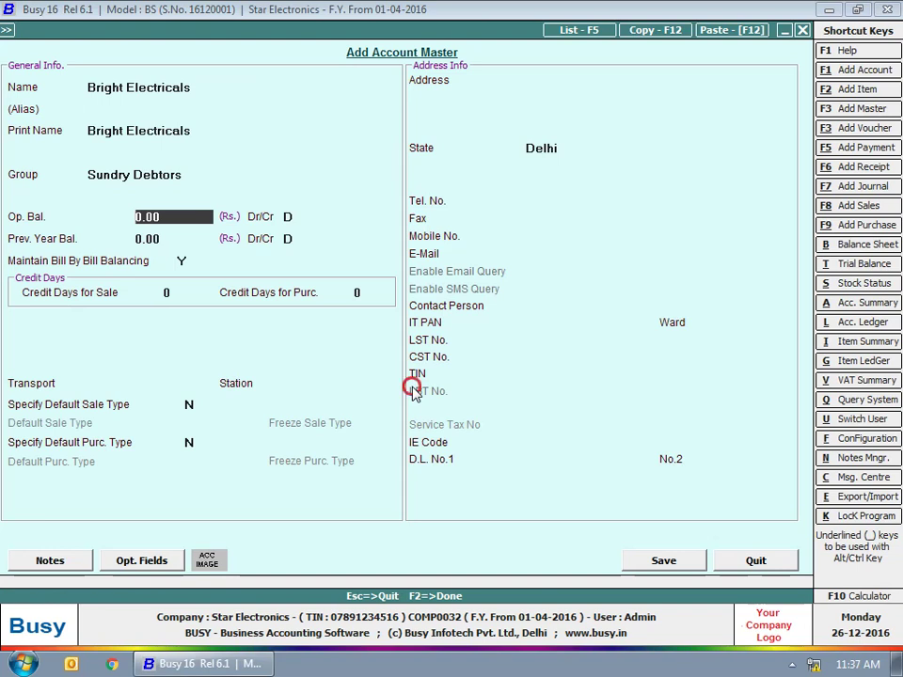
click(679, 561)
Close the account form and start a new sales voucher, accepting the series and date.
key(Escape)
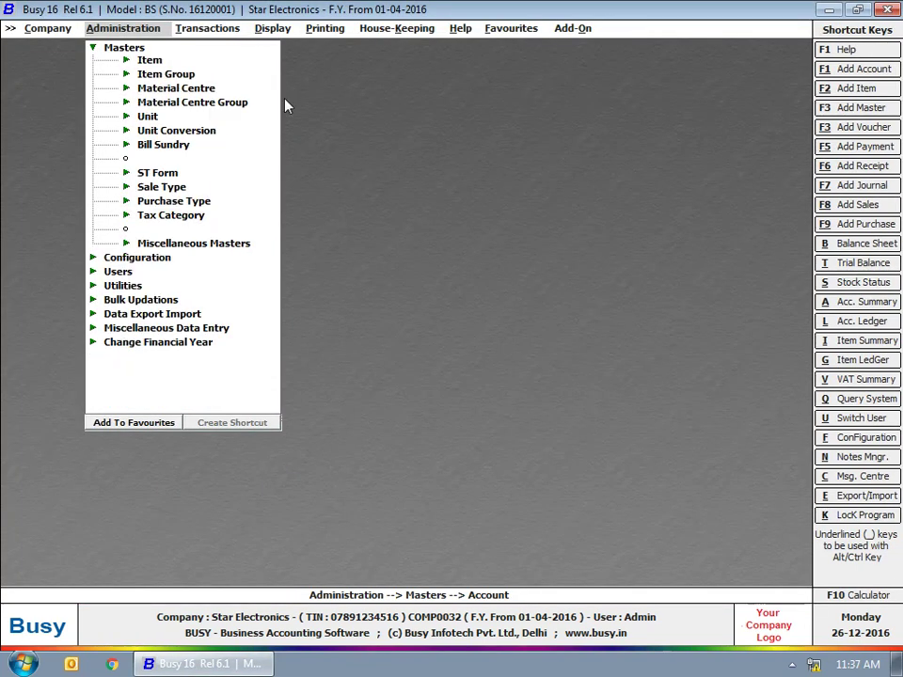
click(207, 28)
click(206, 47)
click(234, 61)
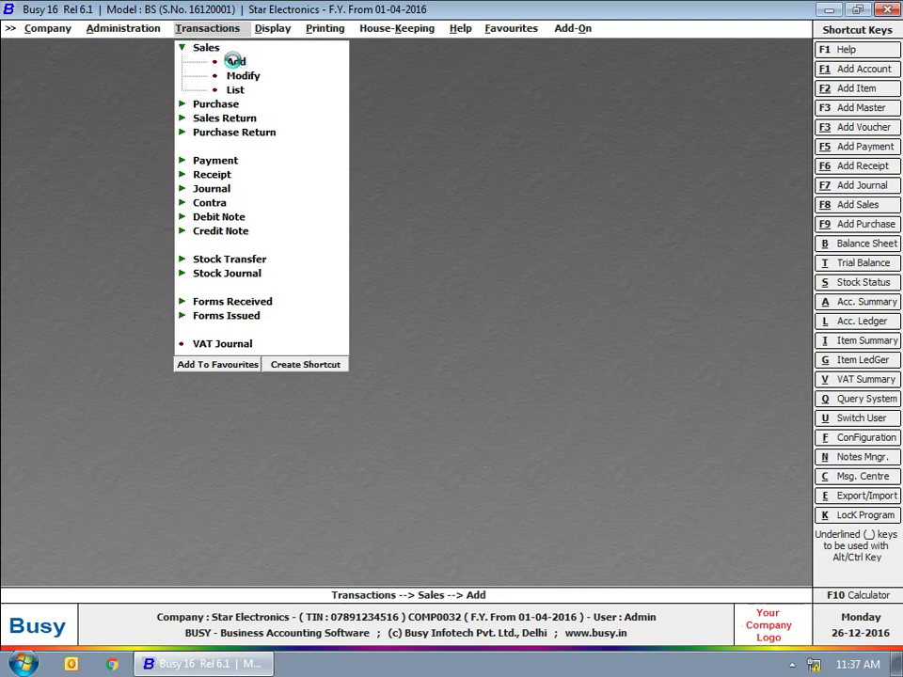
key(Return)
key(Return)
key(Return)
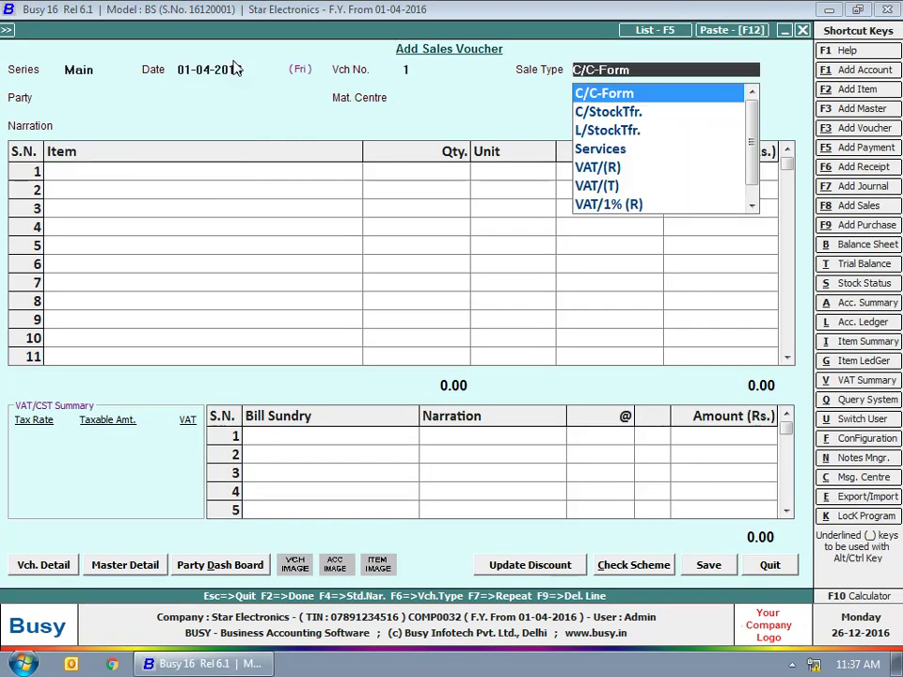
Choose sale type VAT/12.5% (T) and party Bright Electricals, then quit unsaved after the warning.
text(va)
key(Down)
key(Down)
key(Down)
key(Down)
key(Down)
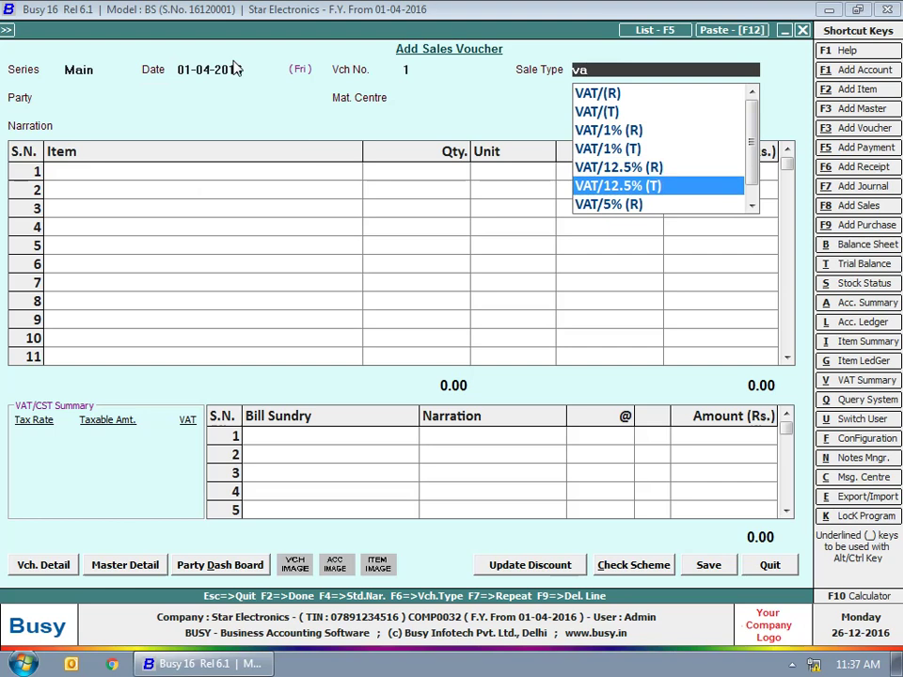
key(Return)
text(br)
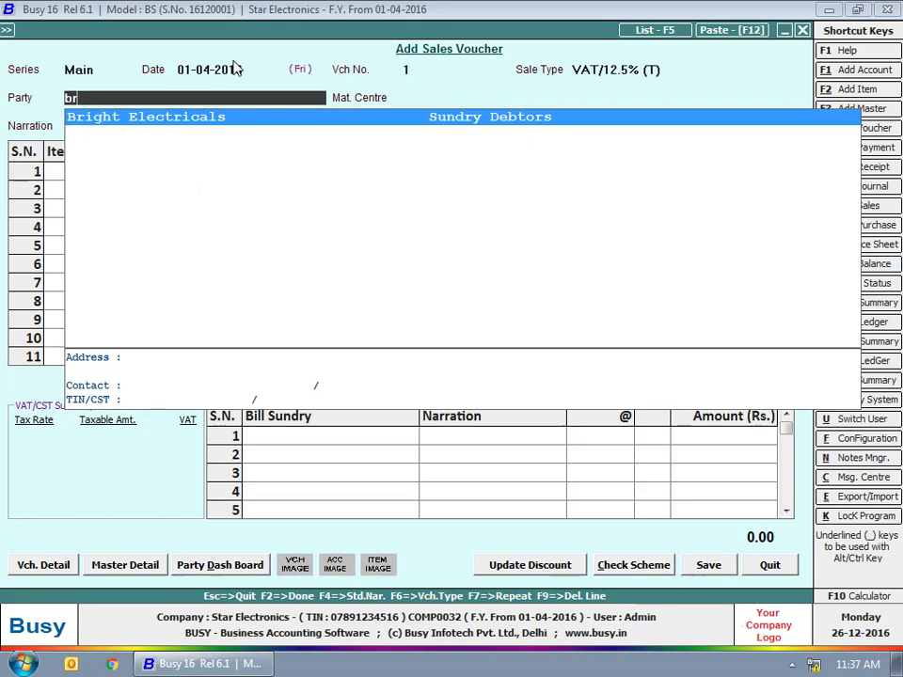
key(Return)
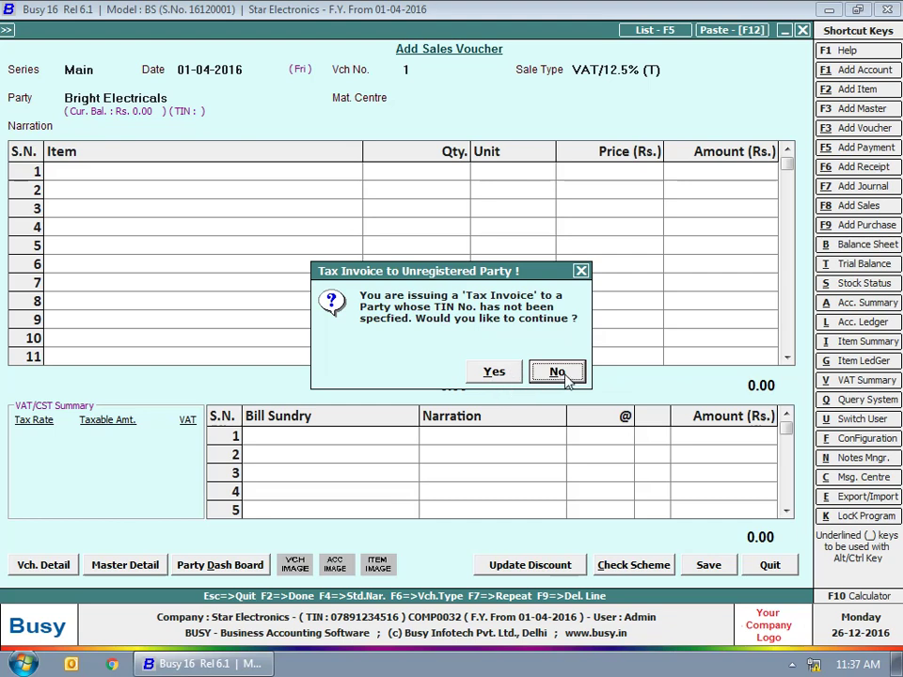
key(Escape)
key(Escape)
key(Return)
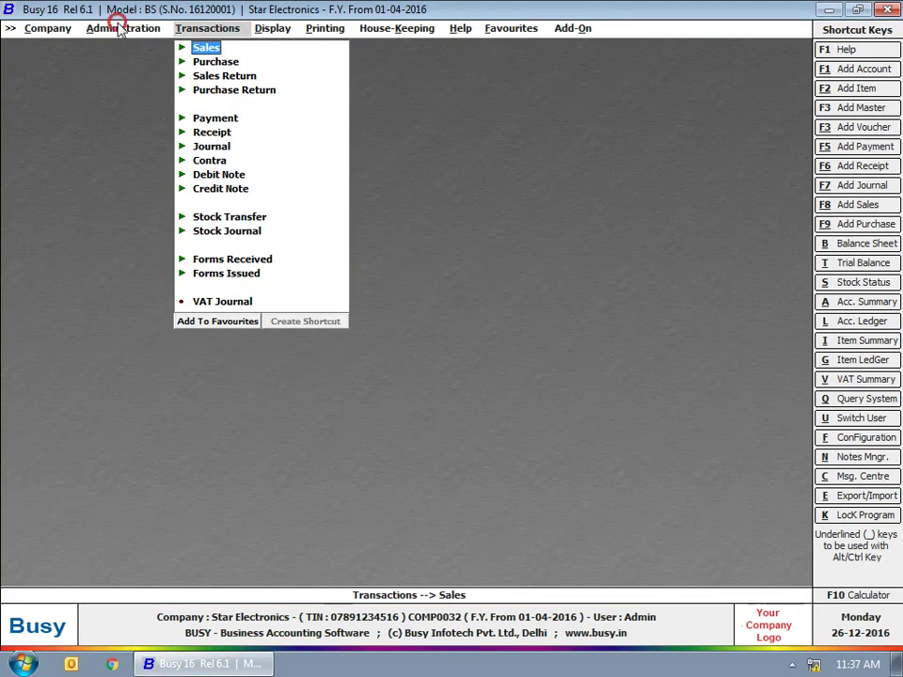
Set the 'Tax Invoice to / from a Party W/O TIN' alarm to Don't Allow and save.
click(121, 28)
click(132, 62)
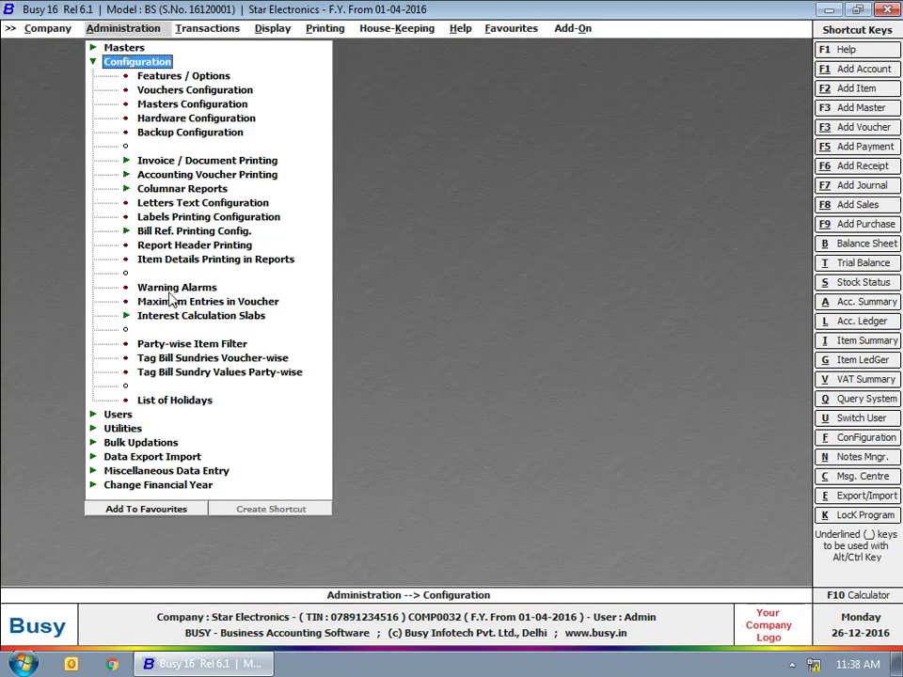
click(141, 288)
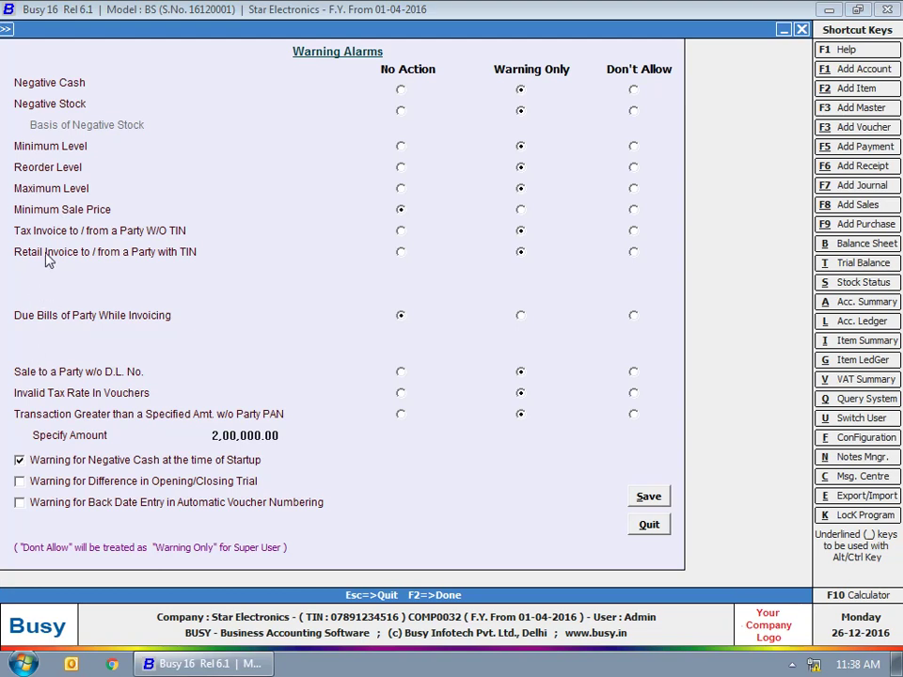
click(361, 225)
click(177, 228)
click(506, 227)
click(520, 233)
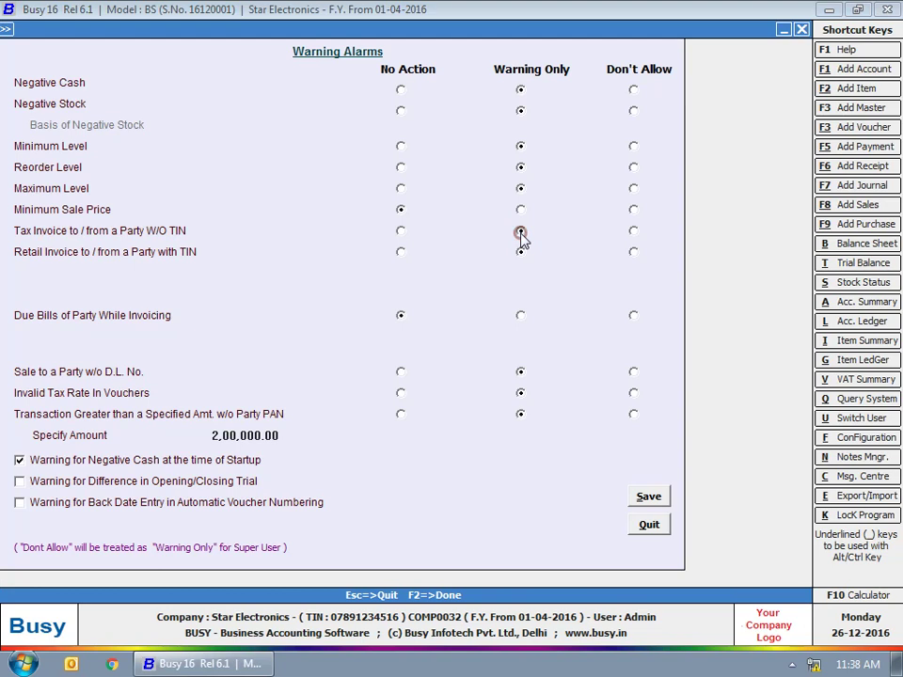
click(633, 232)
click(590, 77)
click(614, 95)
click(650, 498)
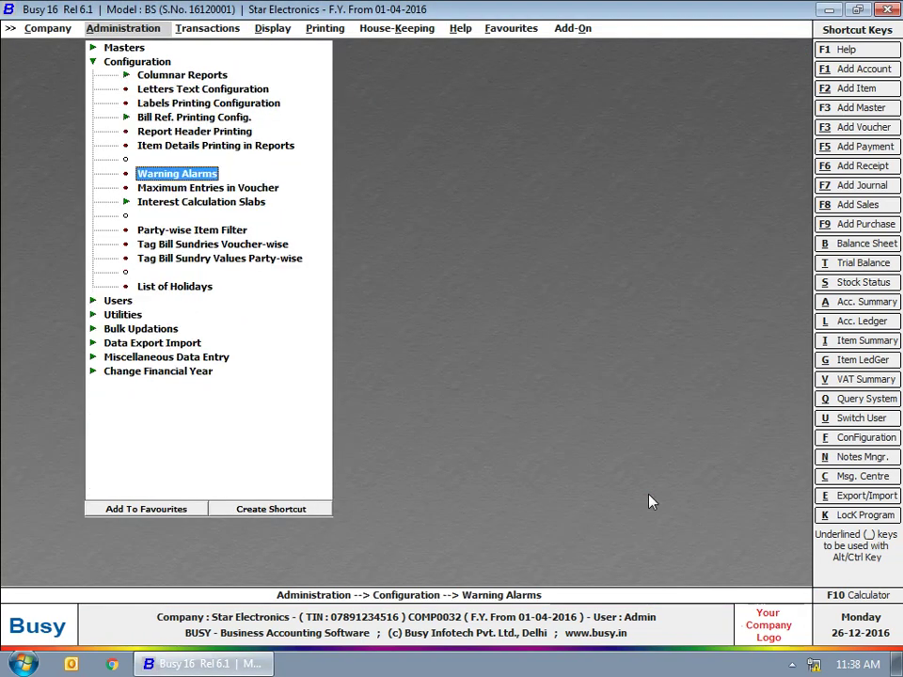
Retry a VAT/12.5% (T) sales voucher for Bright Electricals and escape it after the TIN warning.
click(226, 27)
click(226, 46)
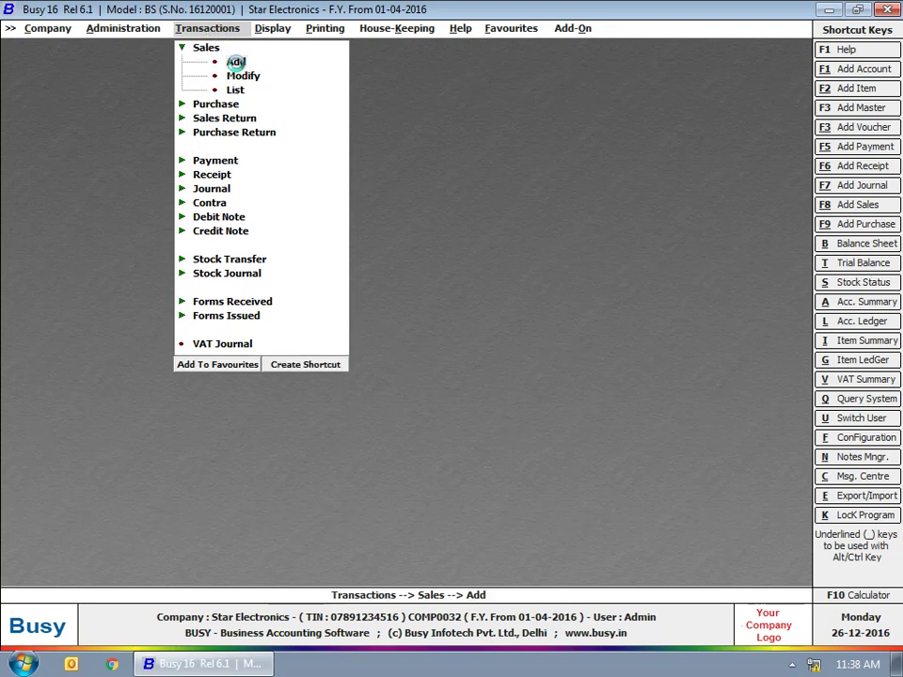
click(236, 61)
key(Return)
key(Return)
key(Return)
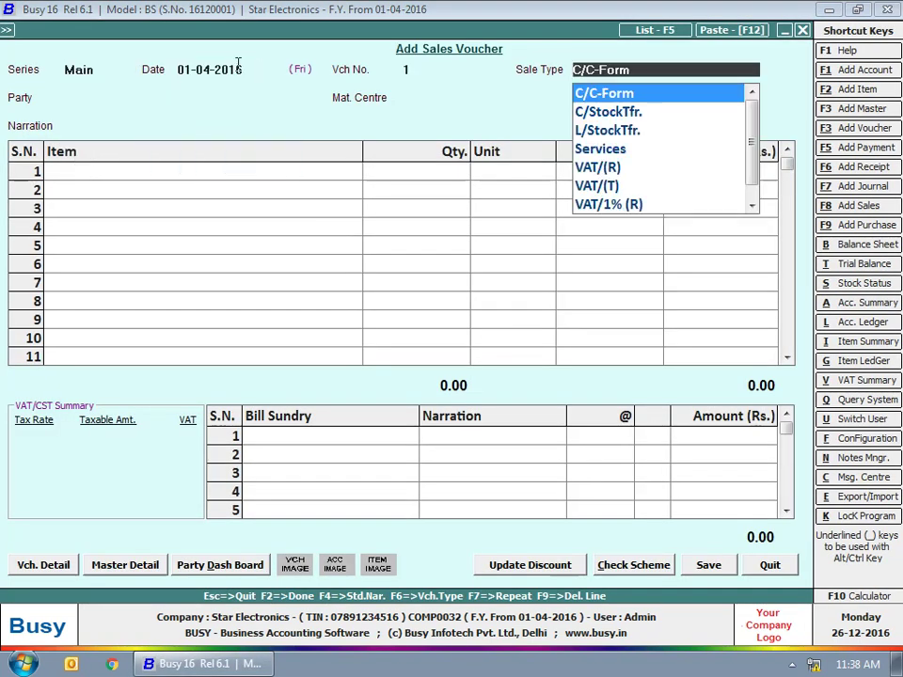
text(vat)
key(Down)
key(Down)
key(Down)
key(Down)
key(Down)
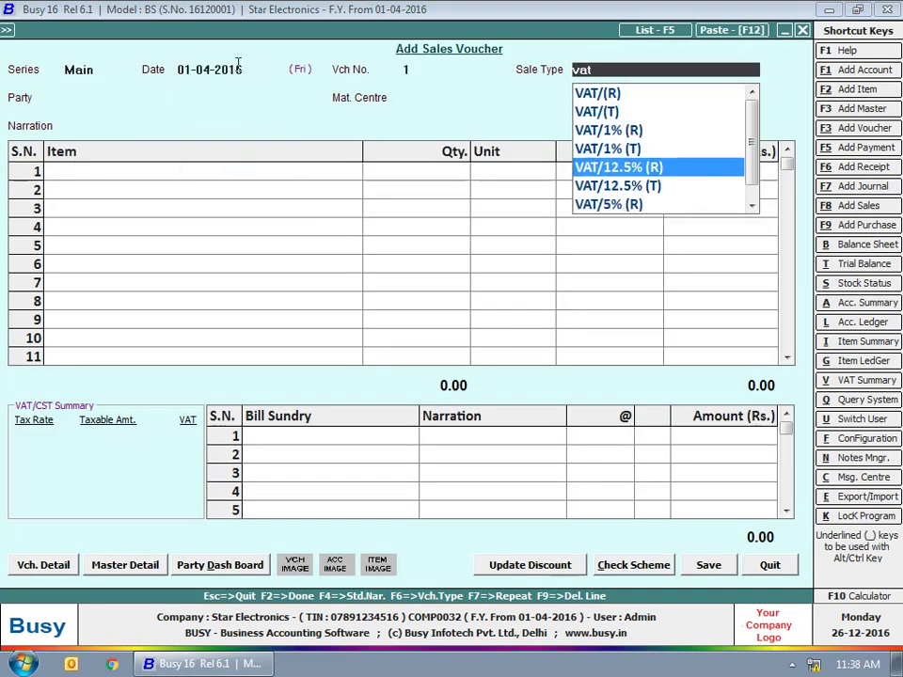
key(Return)
text(br)
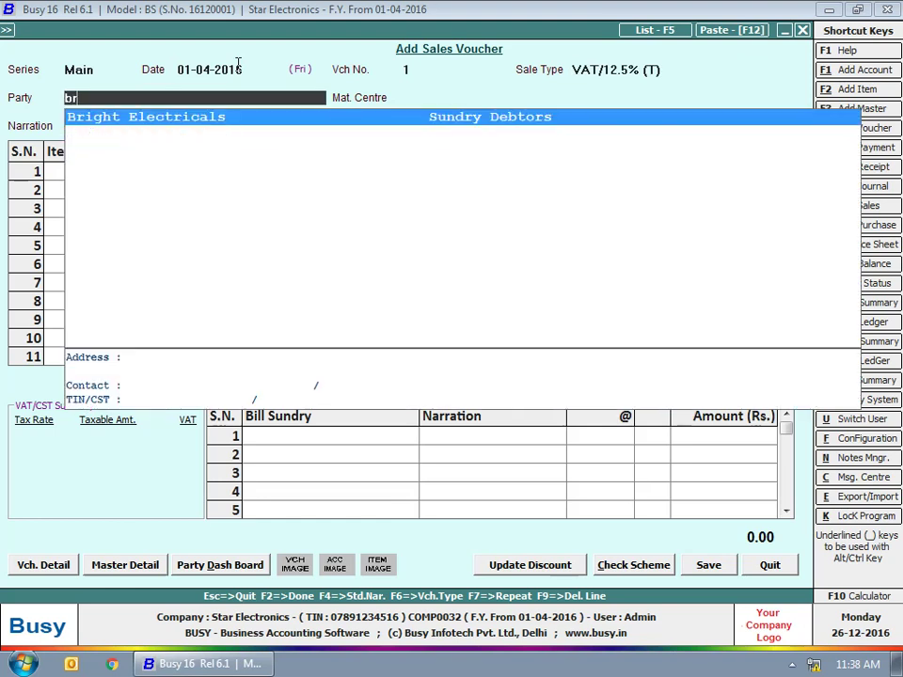
key(Return)
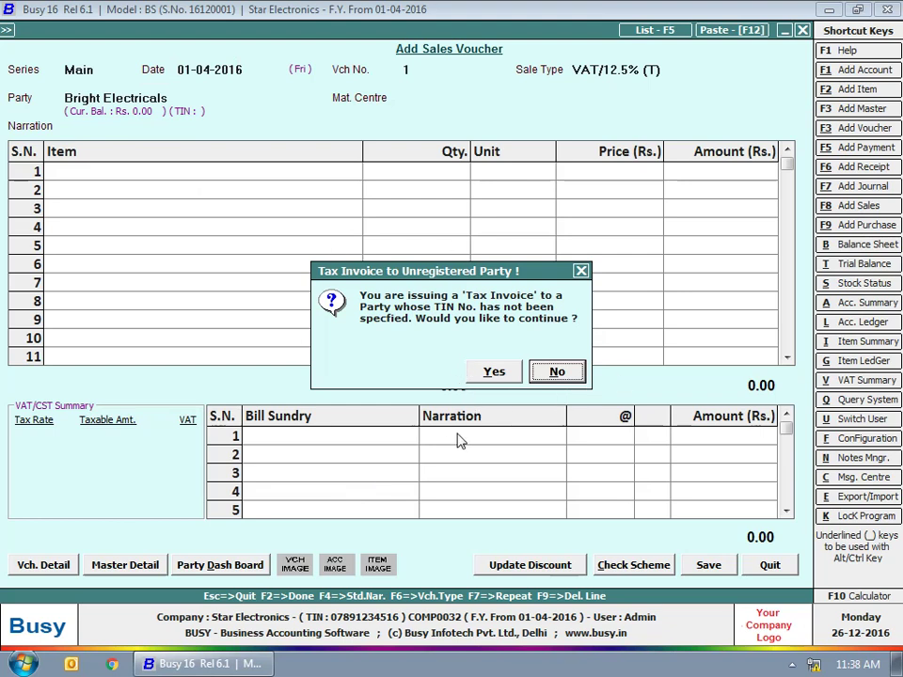
key(Escape)
key(Escape)
key(Escape)
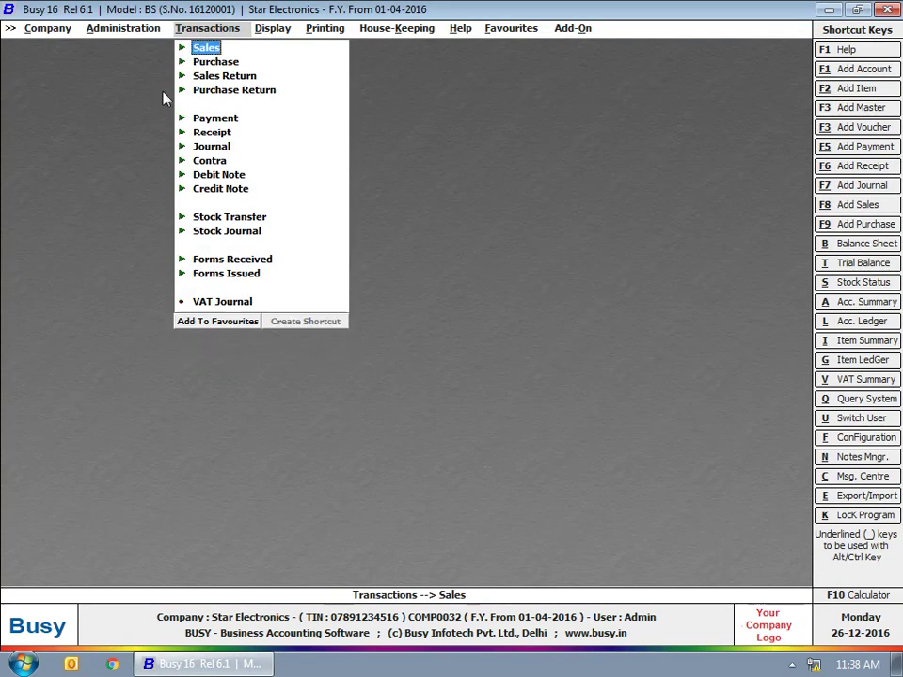
Add a new user with its name and password, confirming the password, and save.
click(120, 29)
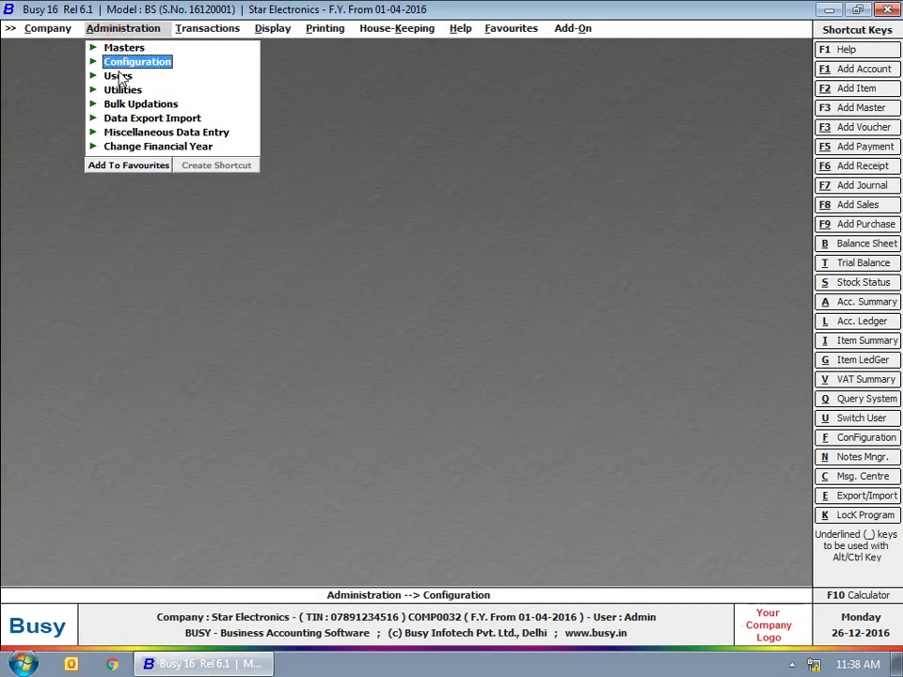
click(121, 75)
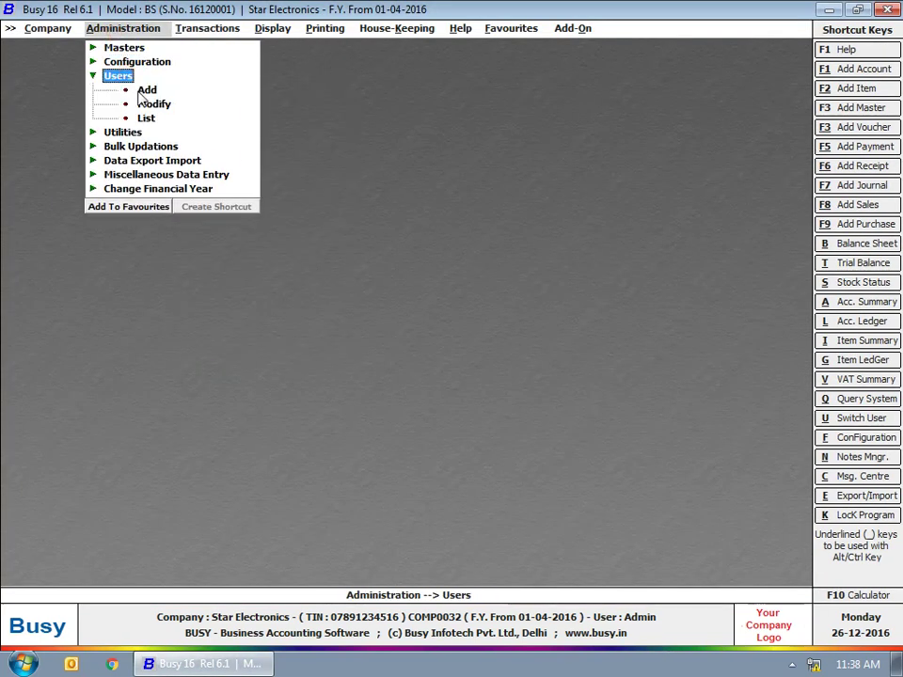
click(146, 90)
text(Rakesh)
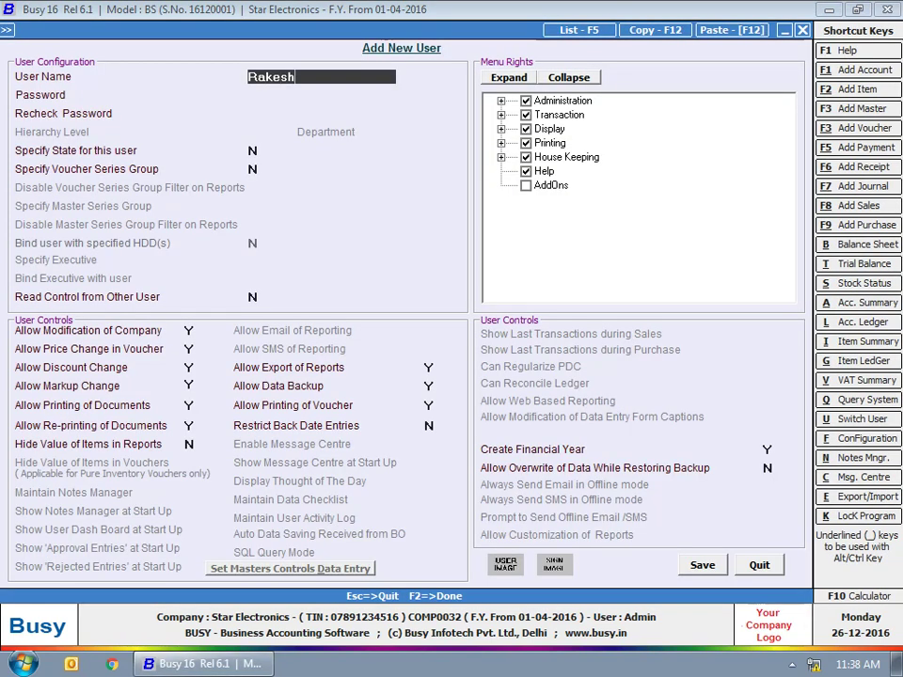
key(Return)
text(****)
key(Return)
text(****)
click(703, 565)
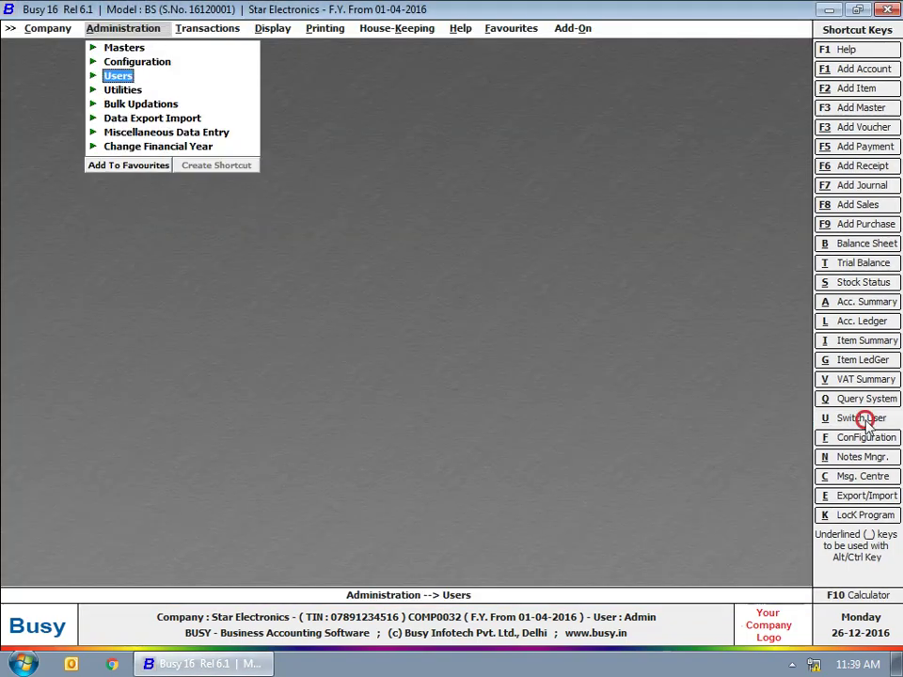
Fill in the Switch User login with the new user's name and password.
click(861, 417)
text(rakesh)
key(Return)
text(****)
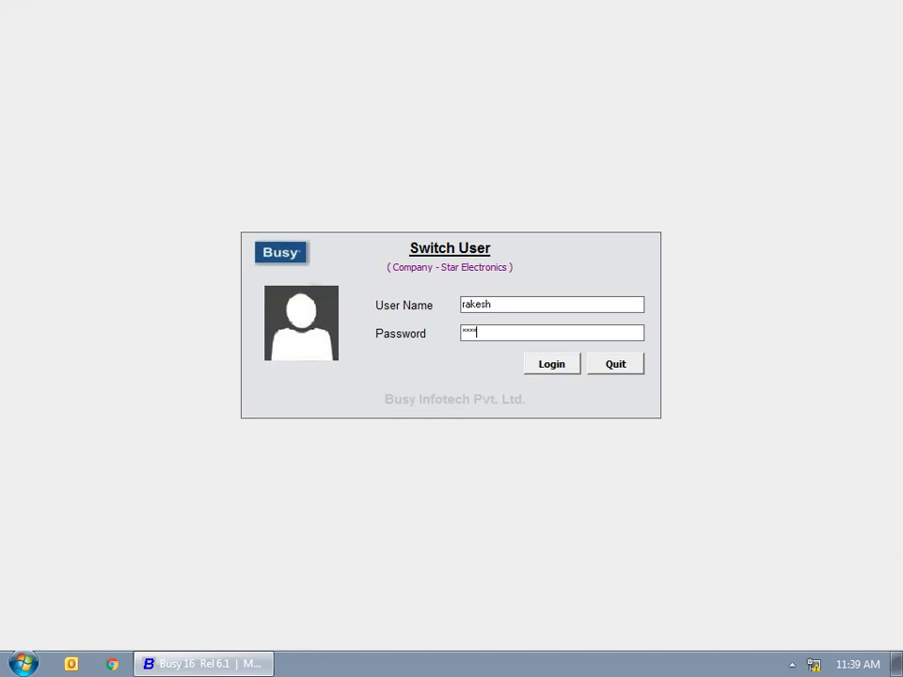
Log in as the new user and start a sales voucher in the Main series.
click(561, 366)
click(207, 28)
click(206, 47)
click(235, 62)
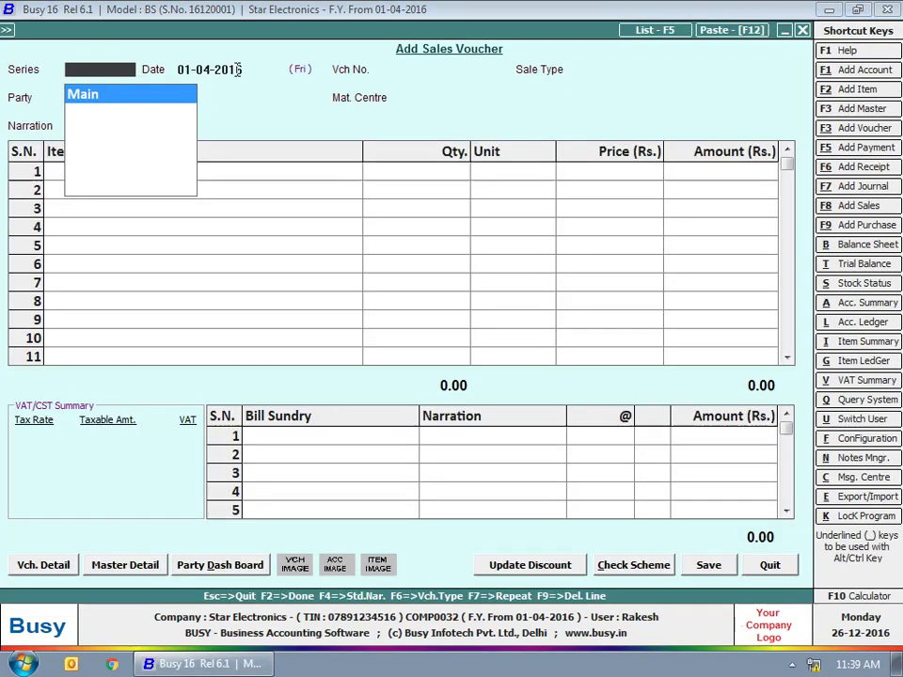
key(Return)
key(Return)
Choose VAT/12.5% (T) and Bright Electricals, dismiss the missing-TIN warning, and abandon the voucher.
key(Return)
text(vat)
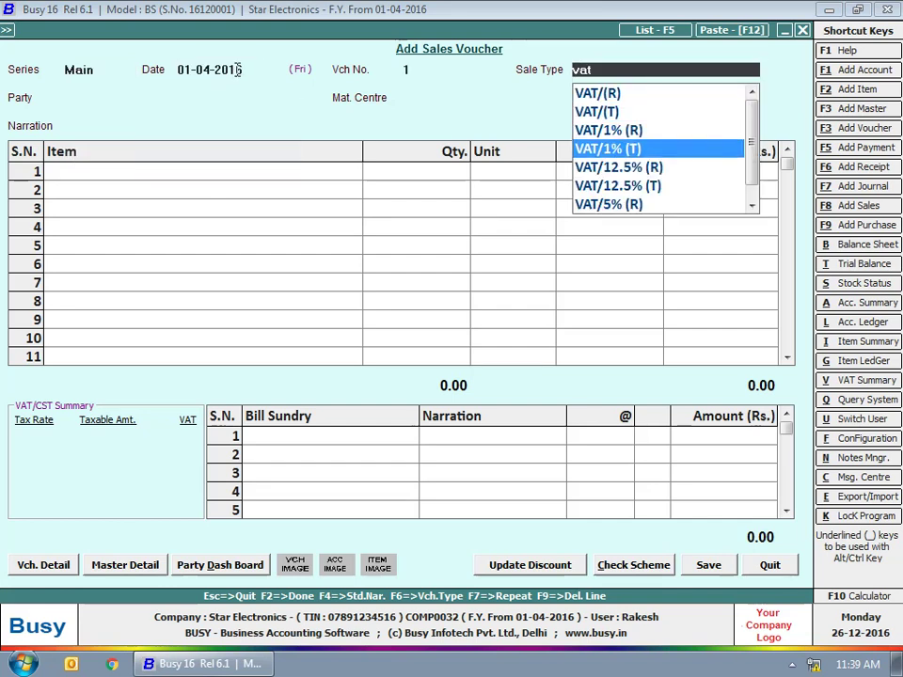
key(Down)
key(Down)
key(Return)
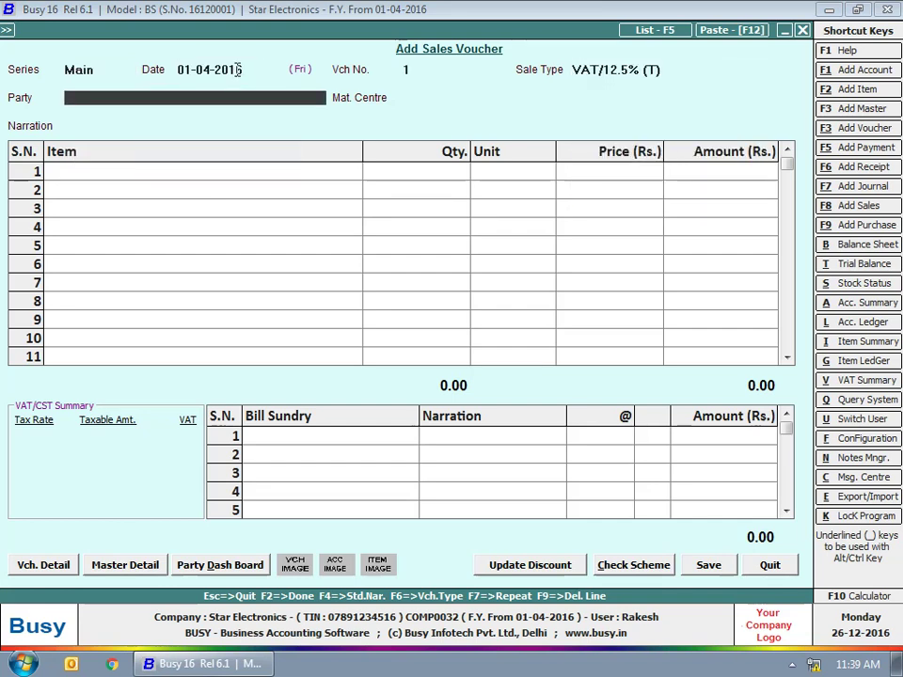
text(br)
key(Return)
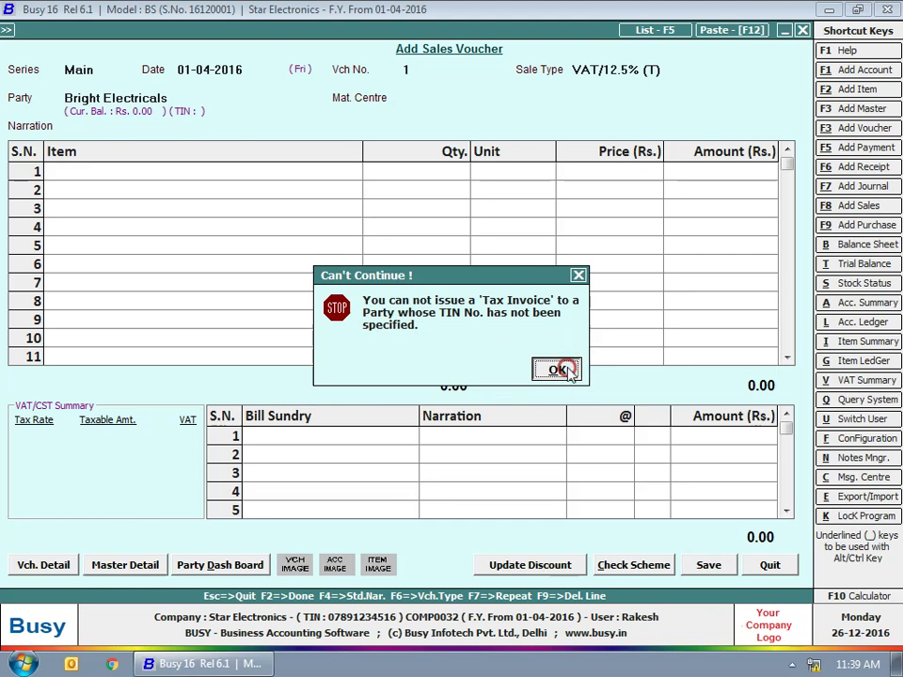
click(558, 368)
key(Escape)
key(Escape)
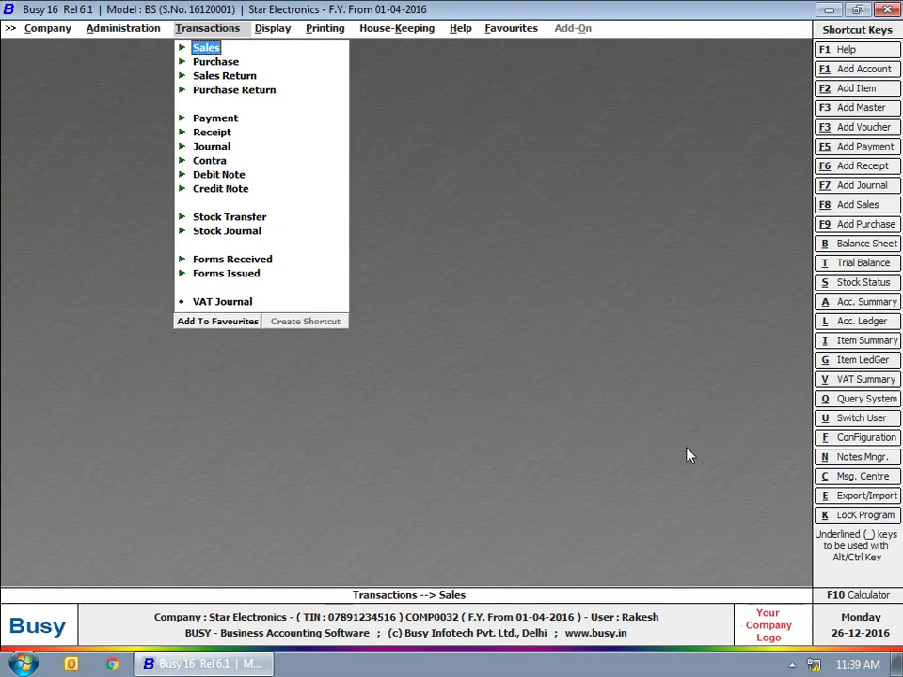
Switch back to the user 'admin' by entering its name and password.
text(admin)
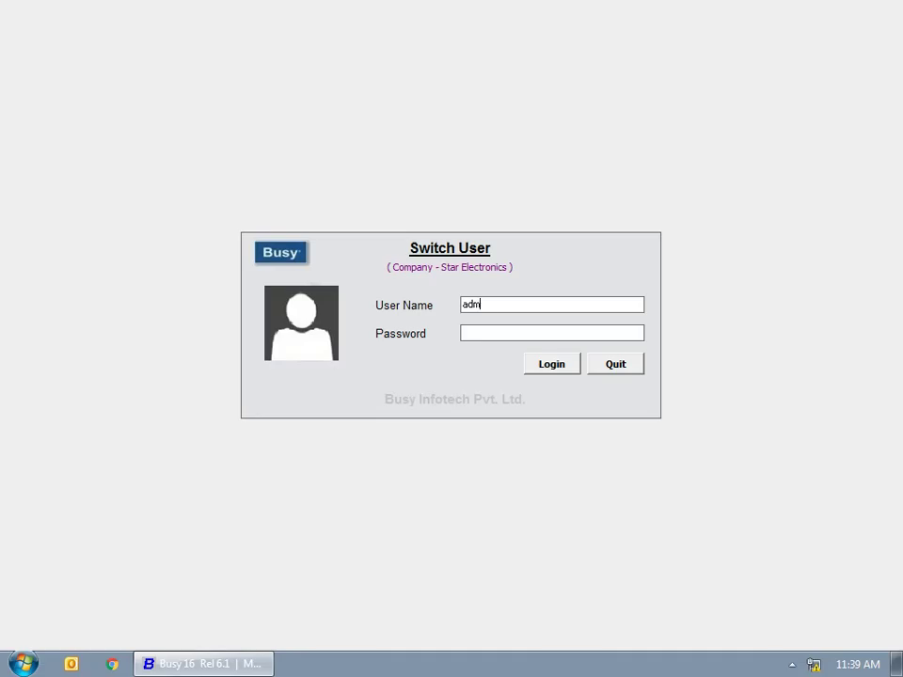
key(Return)
text(****)
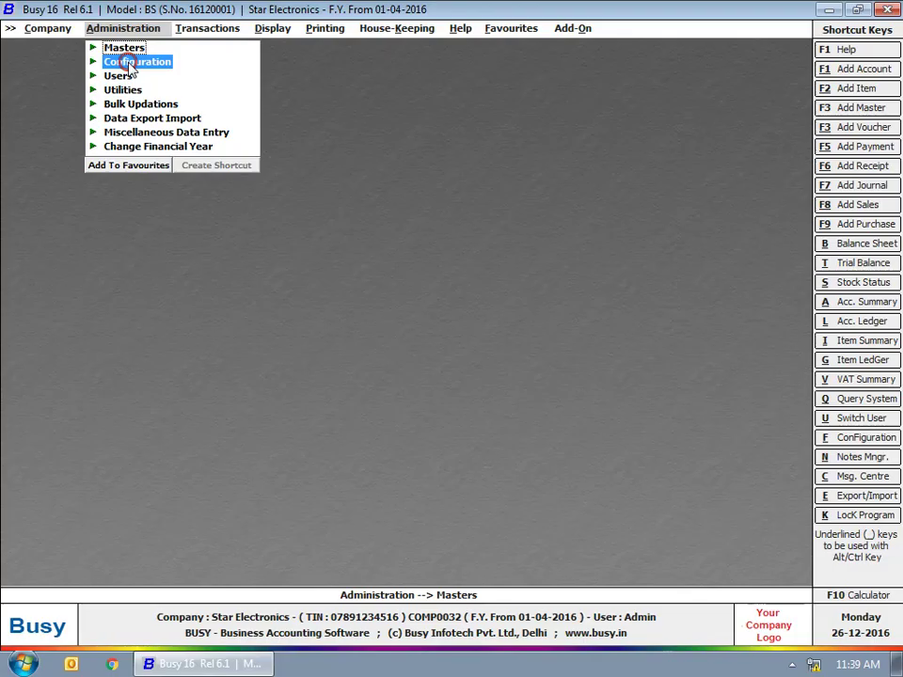
Set Item Details Printing to print individual items by Print Name and save it.
click(125, 62)
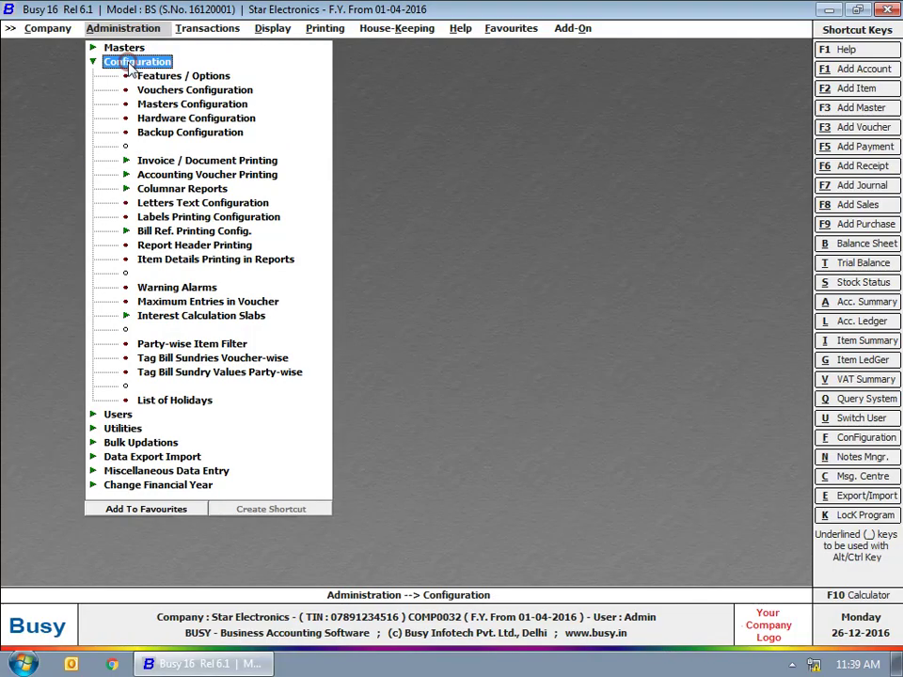
click(182, 259)
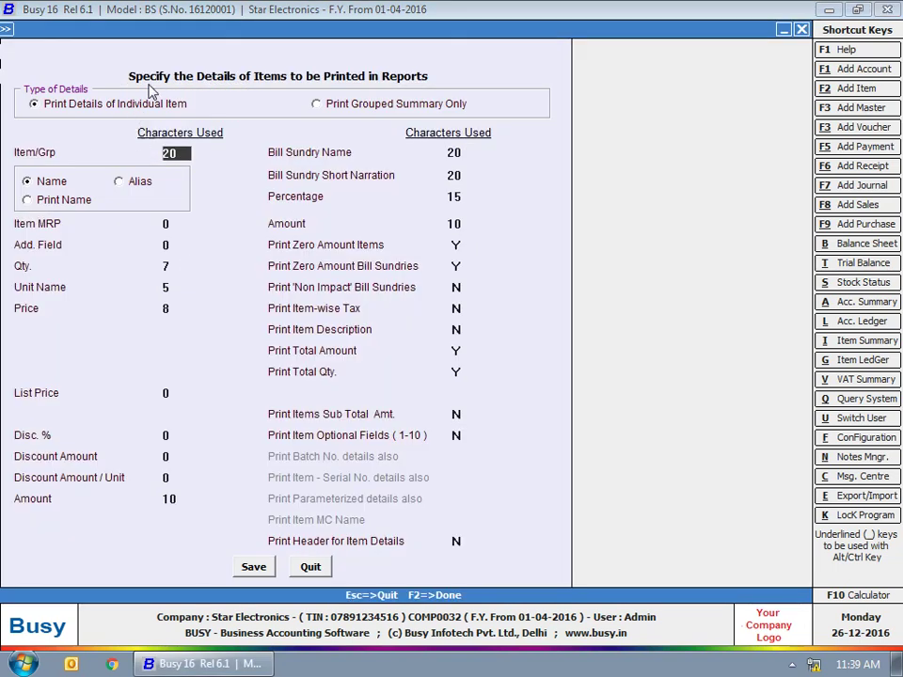
click(472, 60)
click(66, 199)
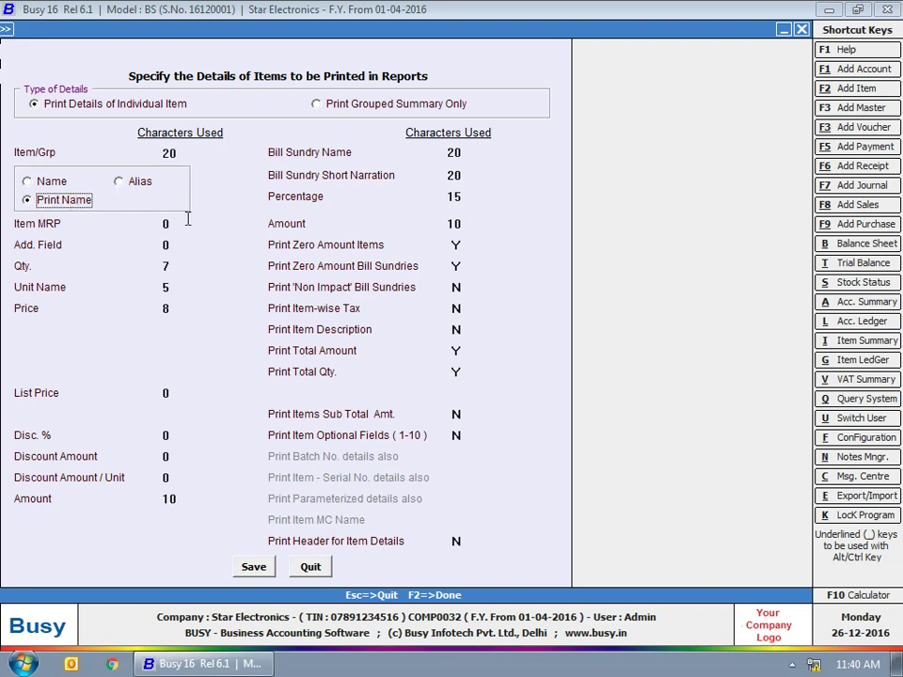
click(439, 104)
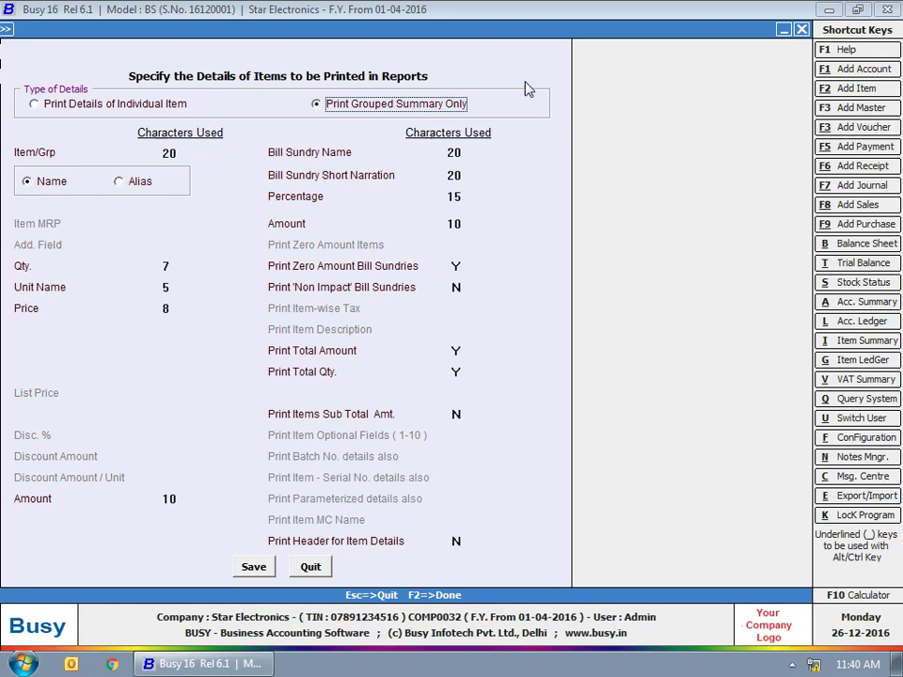
click(94, 104)
click(243, 566)
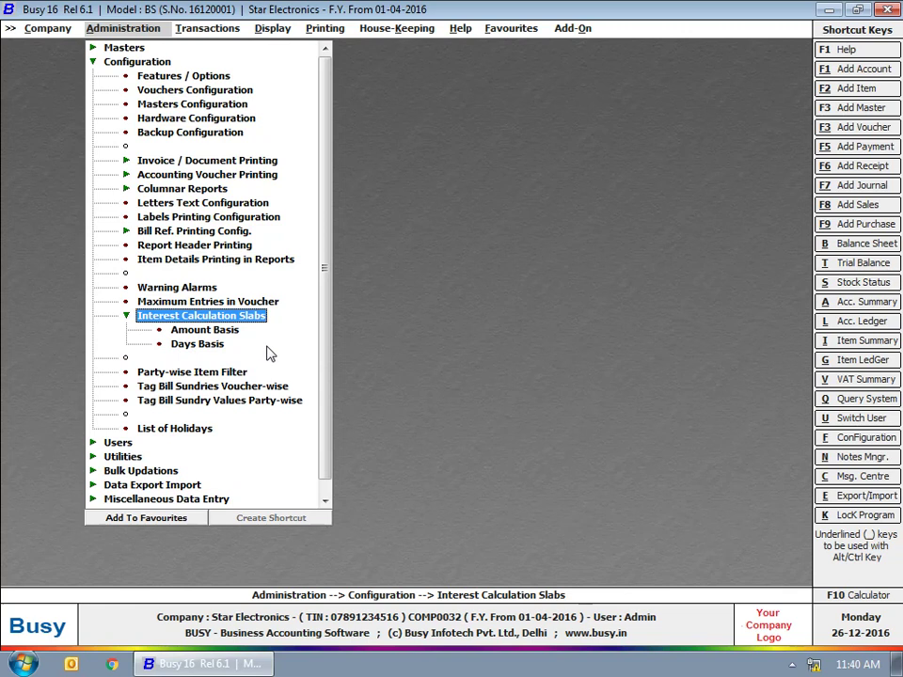
Open the Amount Basis slab table and add an Upto 1,00,000 slab at 1%.
double_click(201, 331)
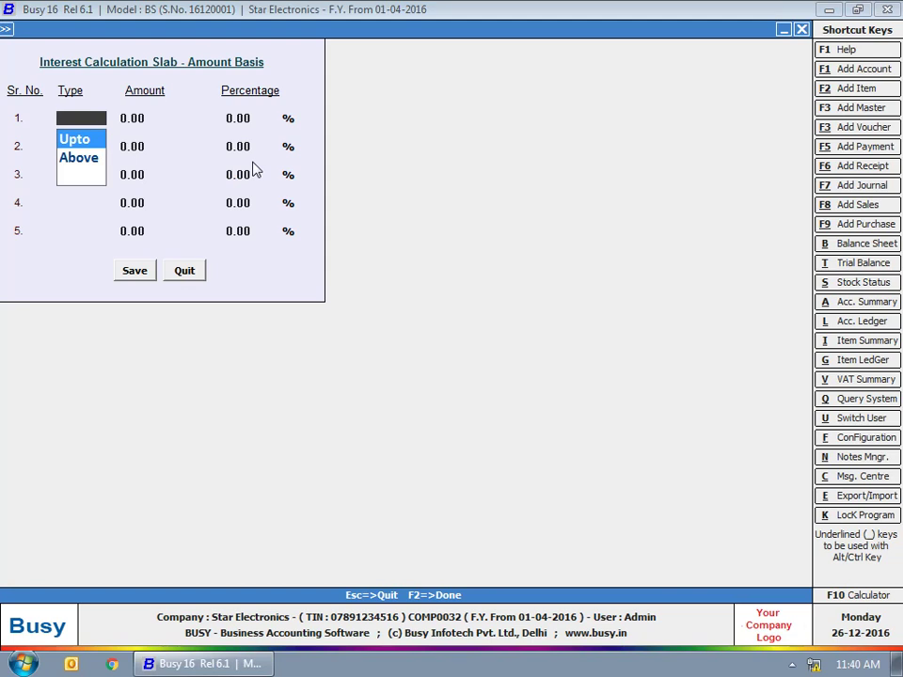
key(Return)
text(100000)
key(Return)
text(1)
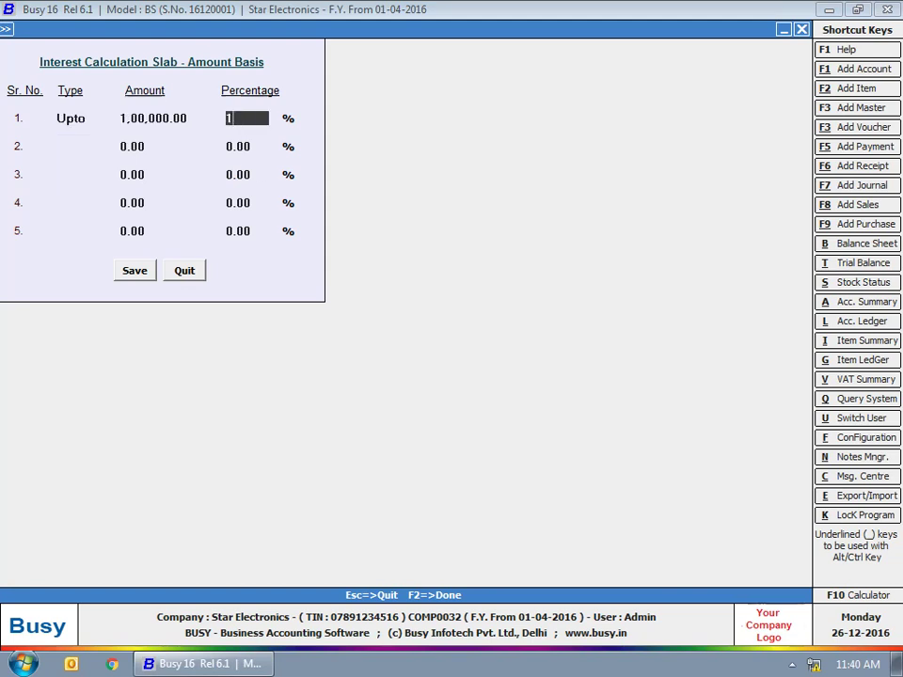
key(Return)
Add an Above 1,00,000 slab at 1.25% and save the amount-basis slabs.
key(Down)
key(Return)
text(1,00,000)
key(Return)
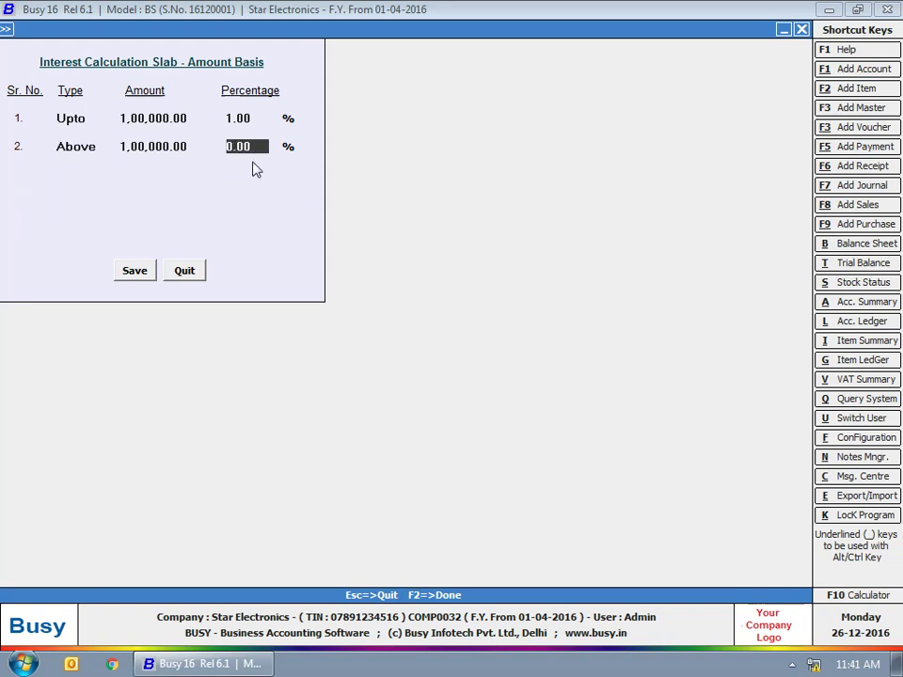
text(1.25)
key(Return)
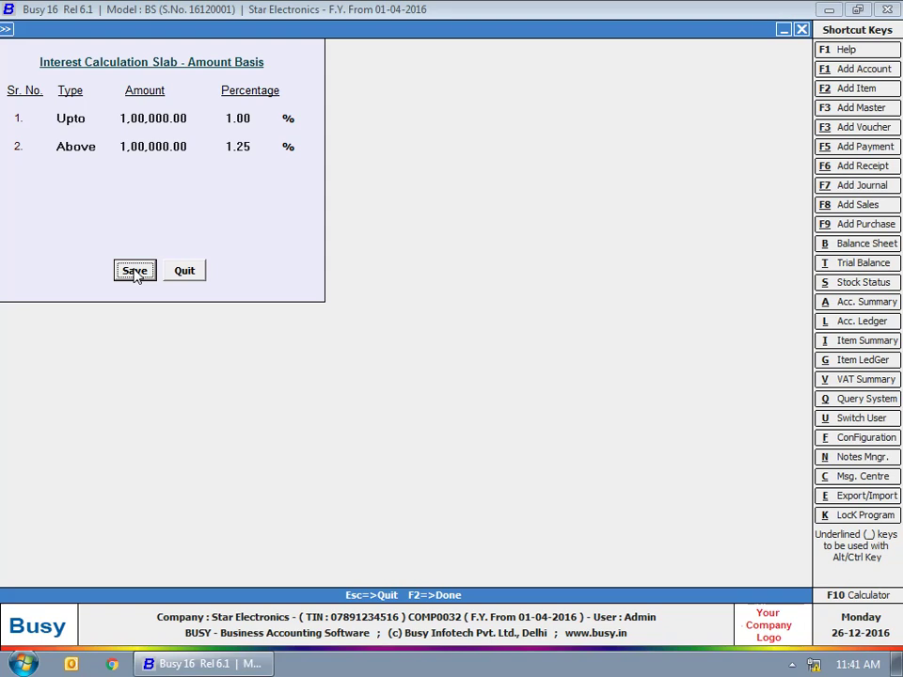
click(134, 272)
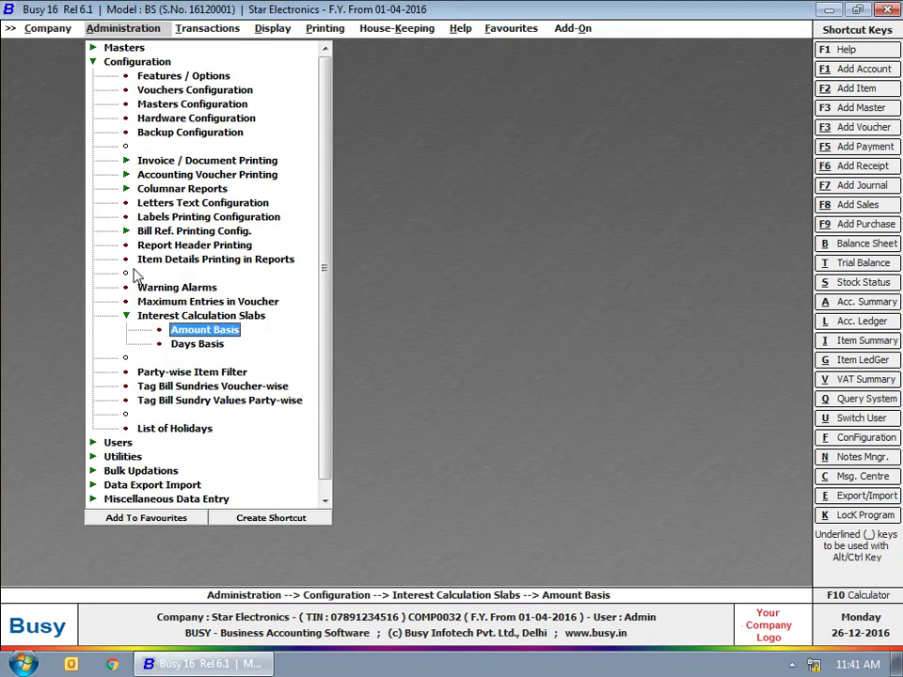
Enter the first two day-basis slabs: up to 30 days at 1% and up to 60 days at 1.5%.
click(197, 345)
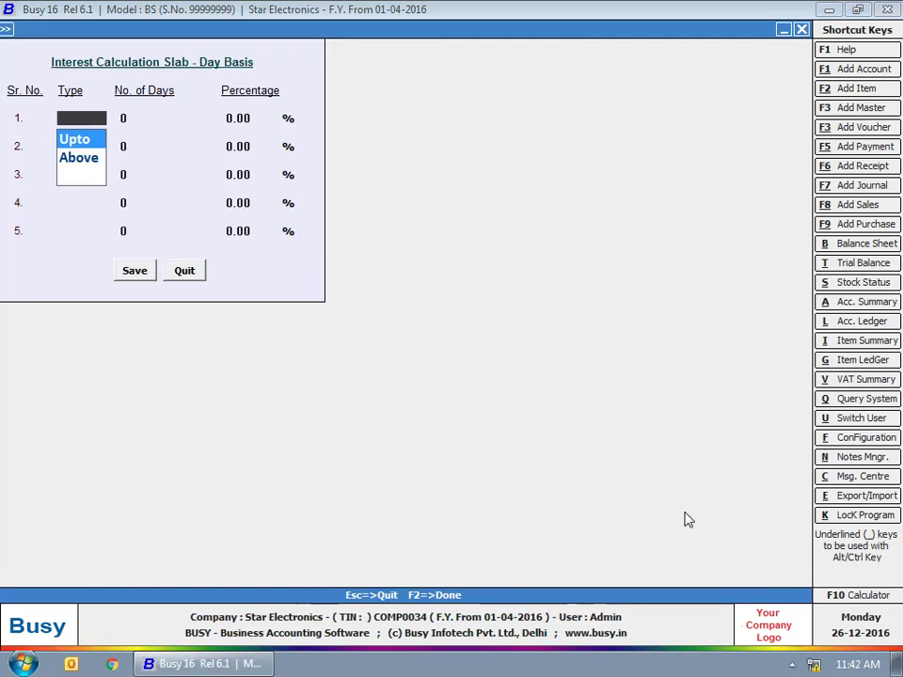
key(Return)
text(30)
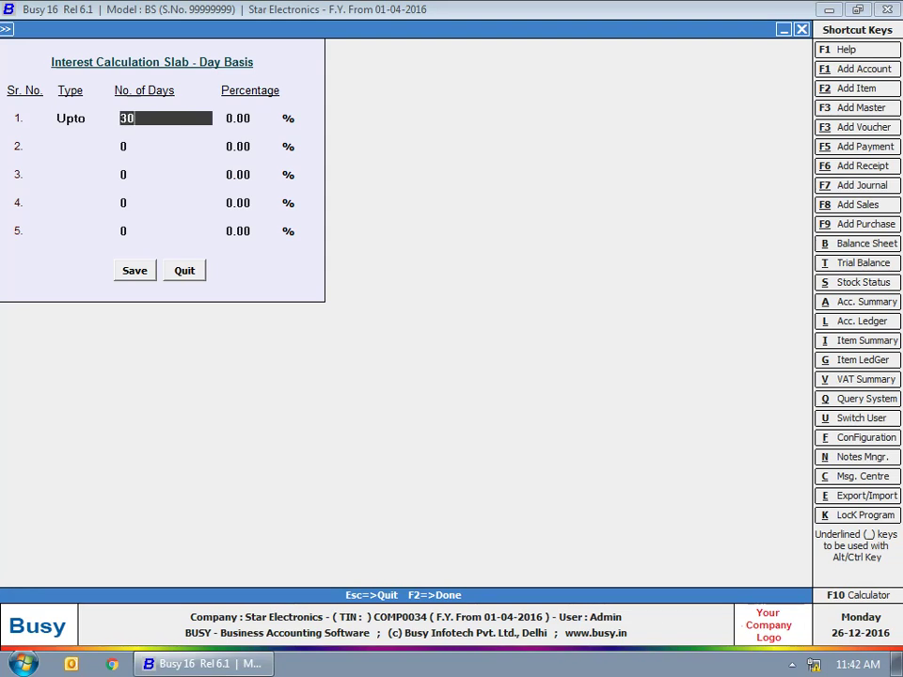
key(Return)
text(1)
key(Return)
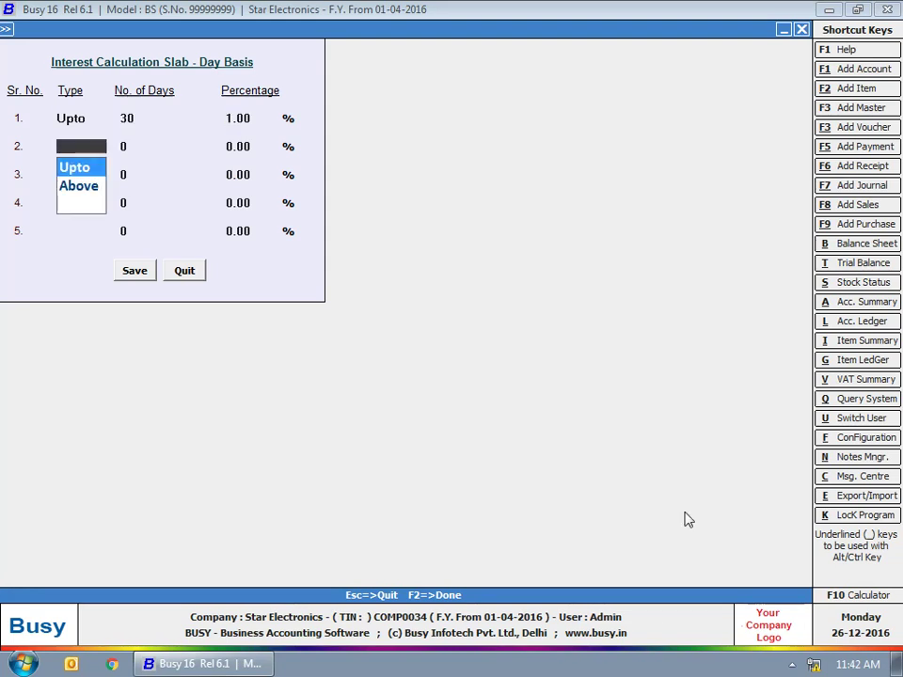
key(Return)
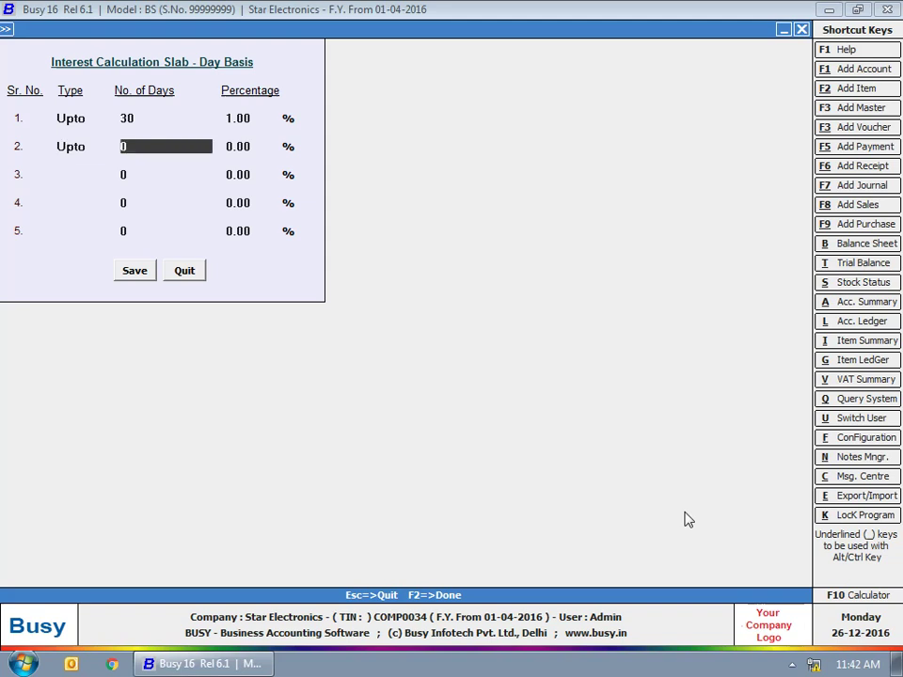
text(60)
key(Return)
text(1.5)
key(Return)
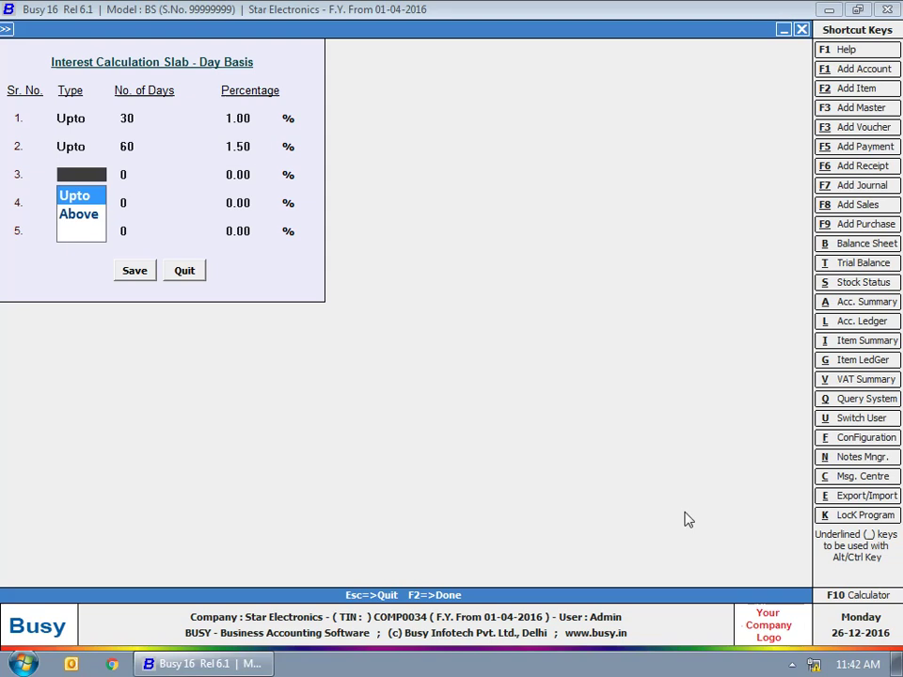
Add the above-60-days slab at 2%, then save the day-basis slabs and exit the menus.
key(Down)
key(Return)
text(60)
key(Return)
text(2)
key(Return)
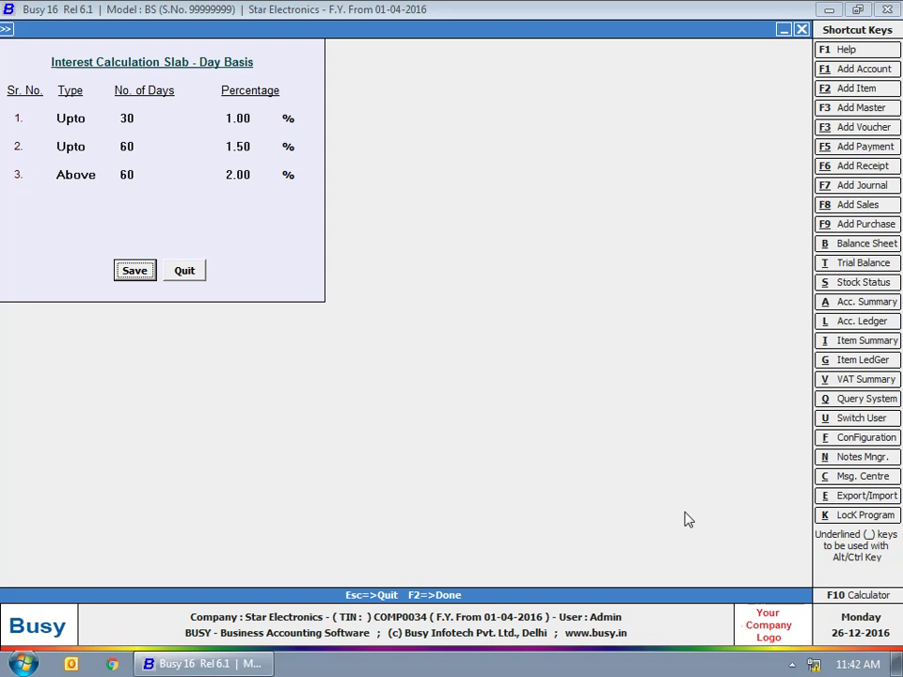
key(Escape)
key(Escape)
key(Escape)
key(Escape)
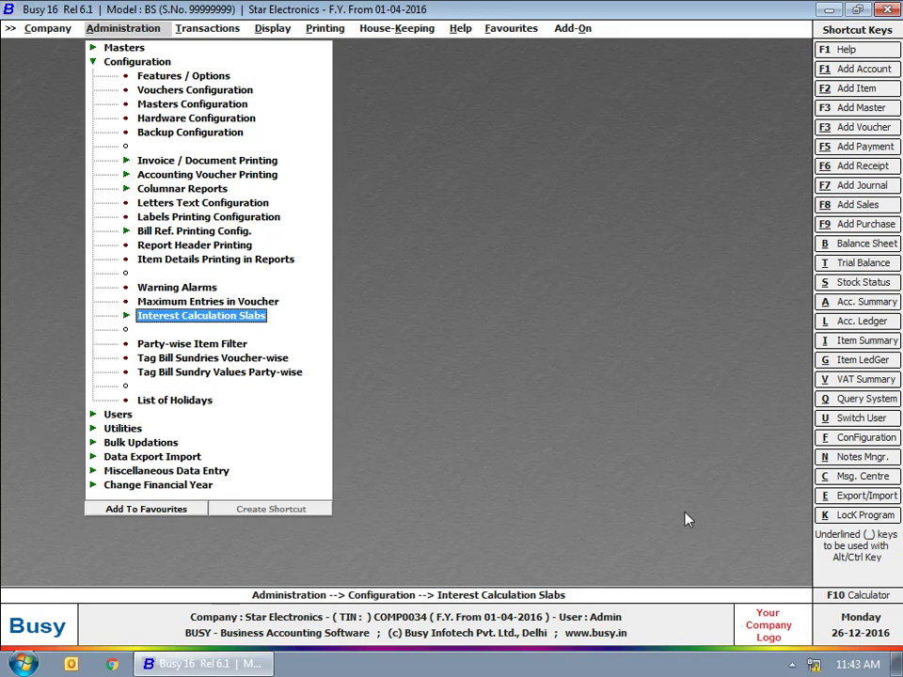